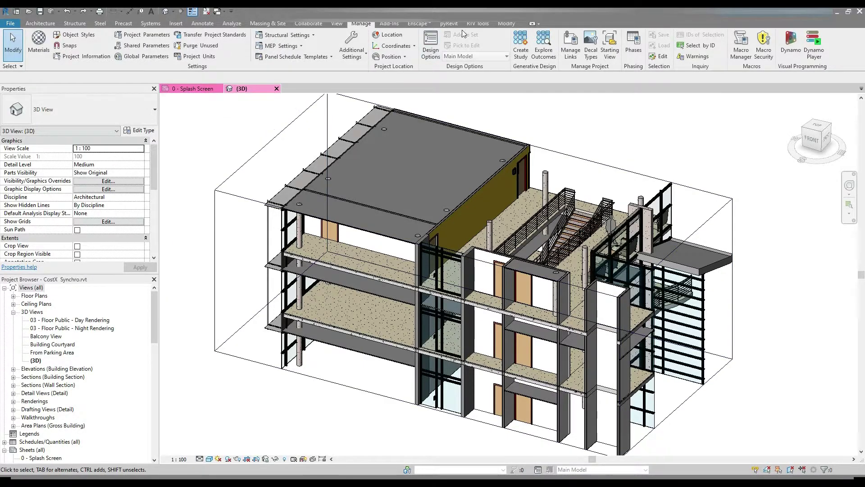
Start Wipe Model Components and mark the option Remove All Views (of any kind, except open views)
left_click(448, 23)
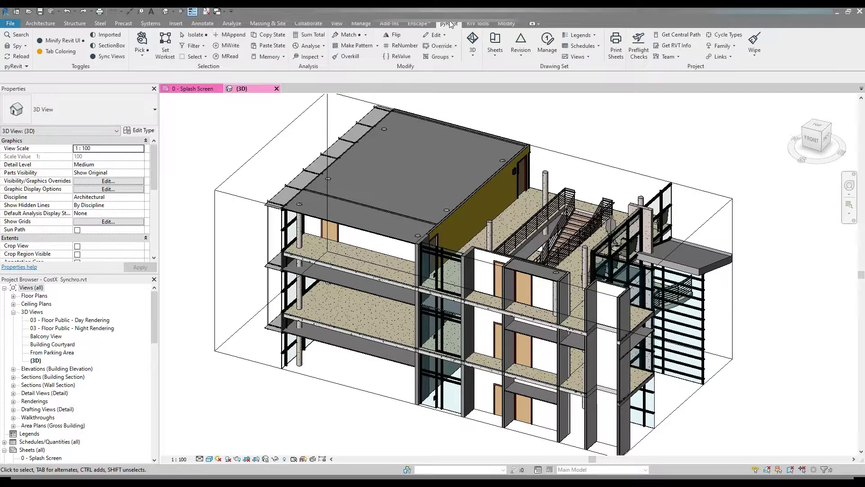
left_click(756, 59)
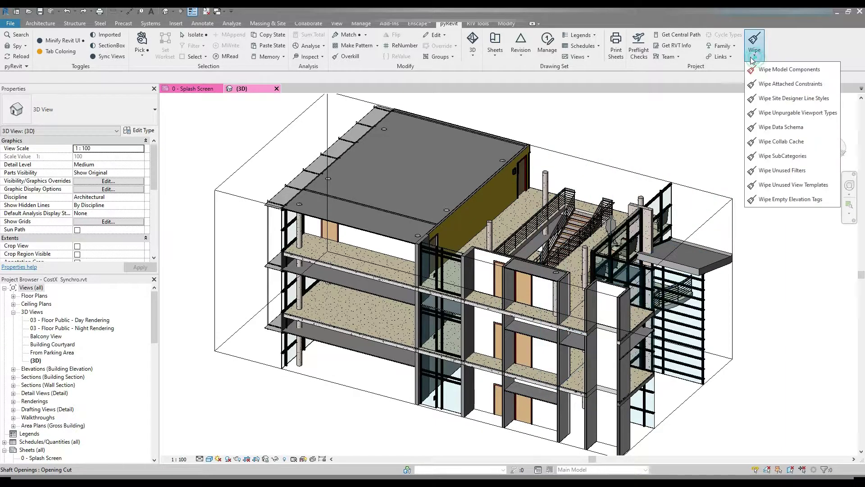
left_click(774, 70)
scroll(385, 272, "down", 10)
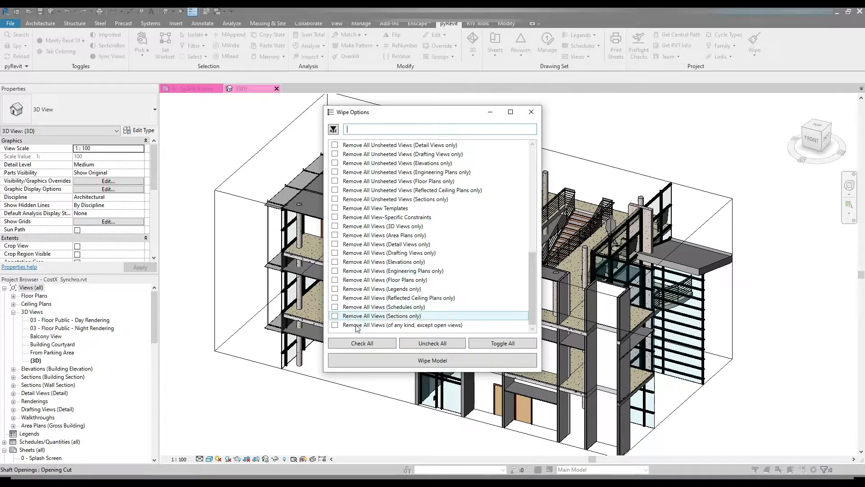
left_click(360, 325)
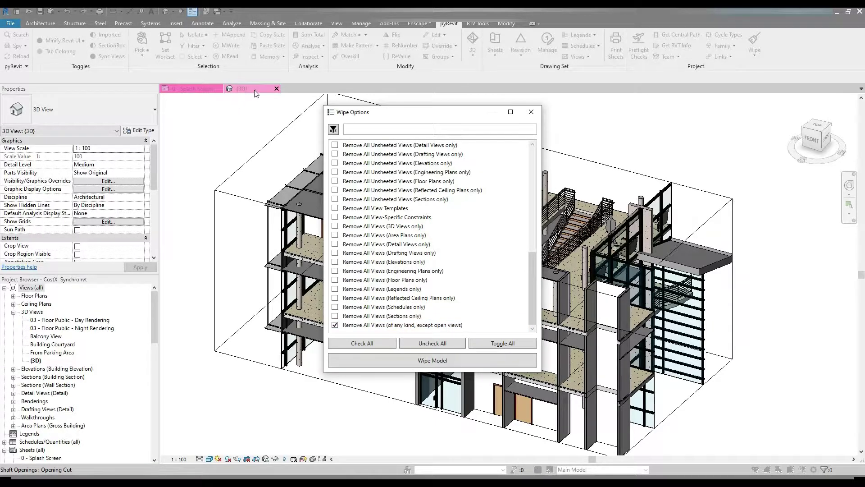
Mark Remove All Sheets (except open sheets), keep the Purge Unused option enabled, and wipe the model
scroll(356, 217, "up", 8)
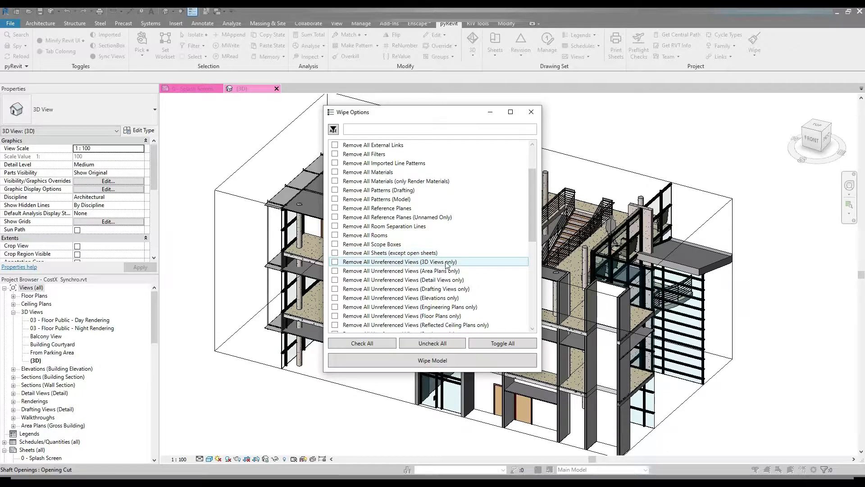
left_click(335, 253)
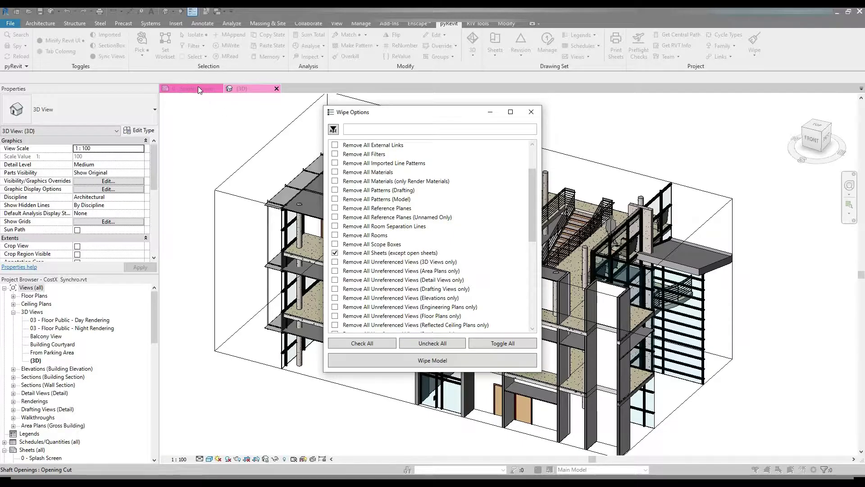
scroll(342, 218, "up", 2)
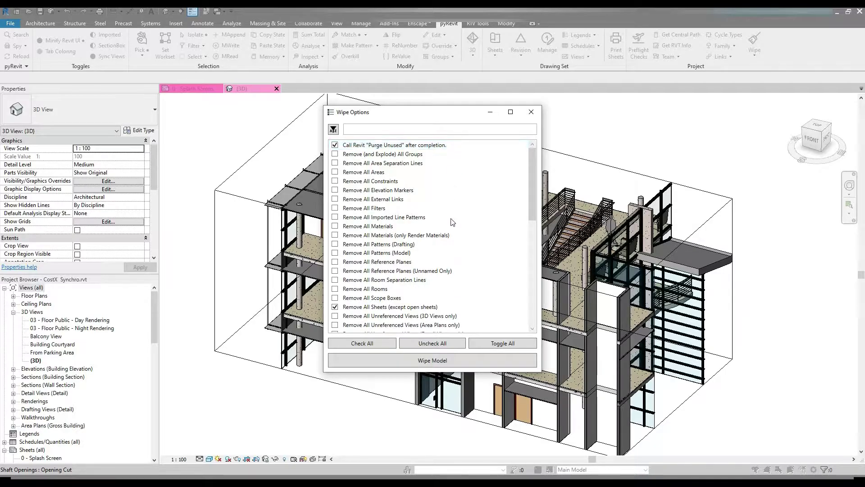
scroll(385, 293, "down", 1)
scroll(385, 285, "down", 10)
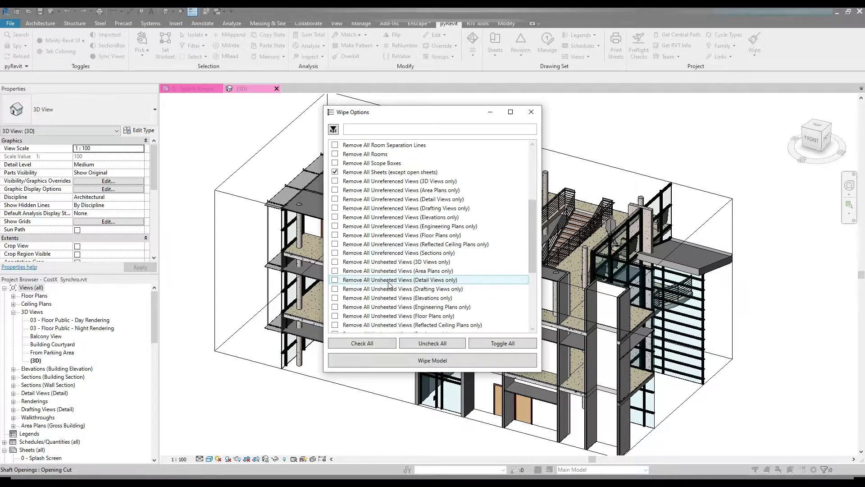
left_click(347, 323)
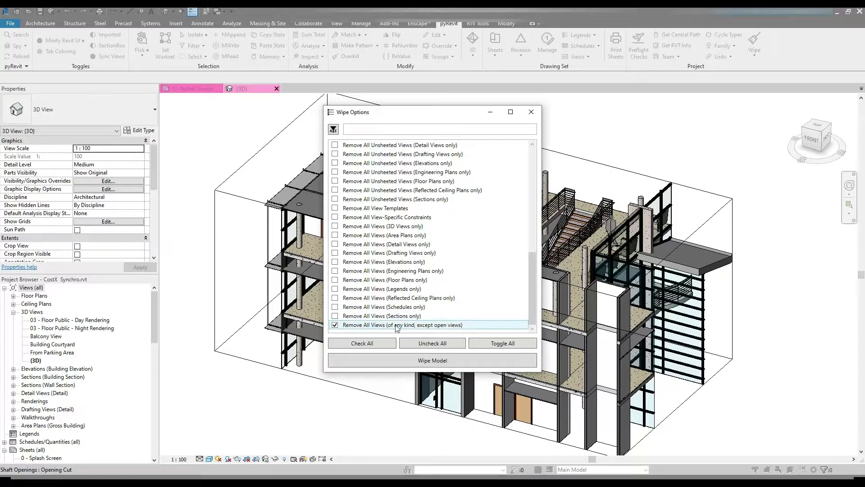
scroll(373, 270, "up", 12)
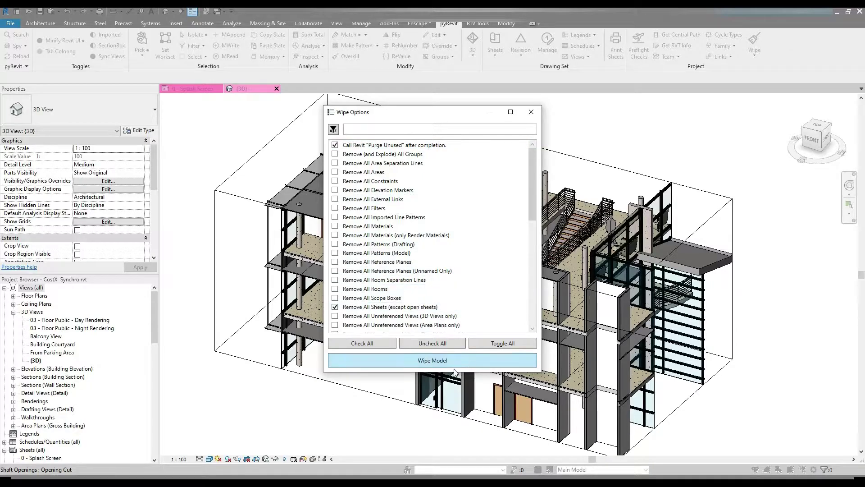
left_click(404, 363)
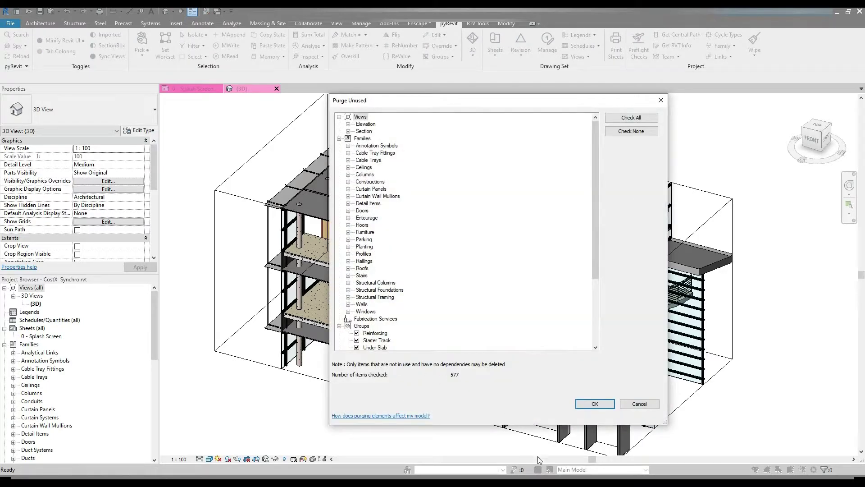
Close the Wipe Model Components report and purge all checked unused items from the model
mouse_move(551, 478)
left_click(569, 443)
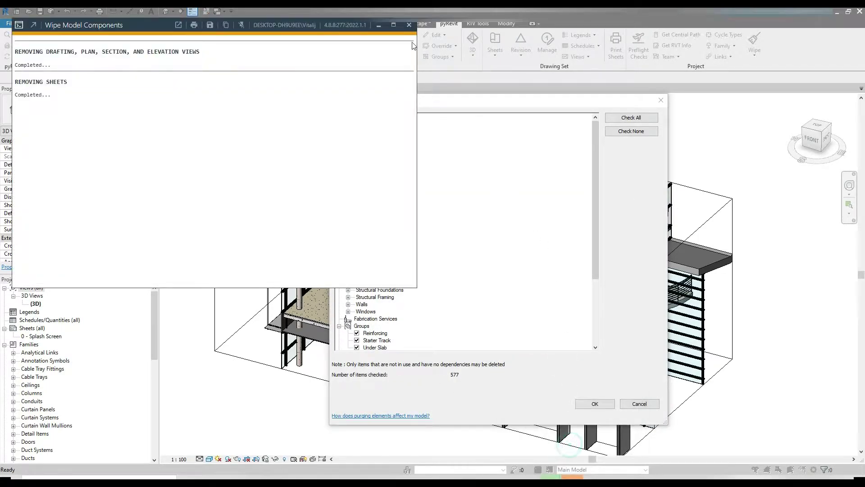
left_click(409, 25)
left_click_drag(441, 104, 403, 67)
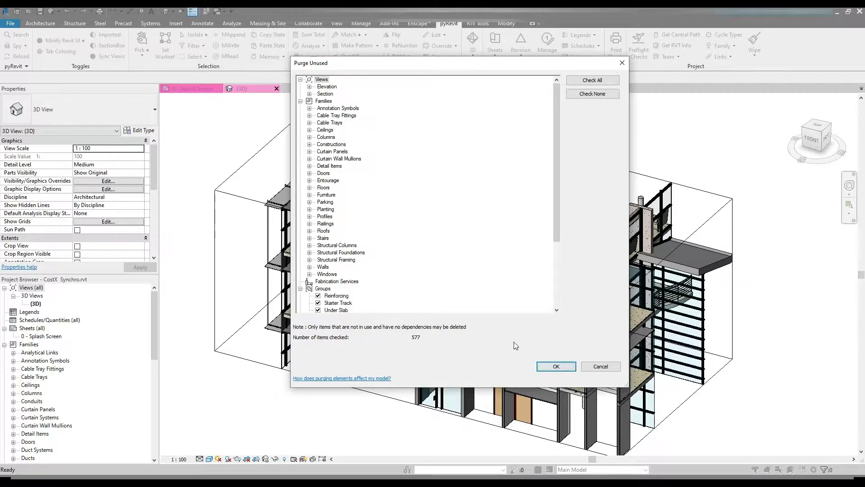
left_click(552, 363)
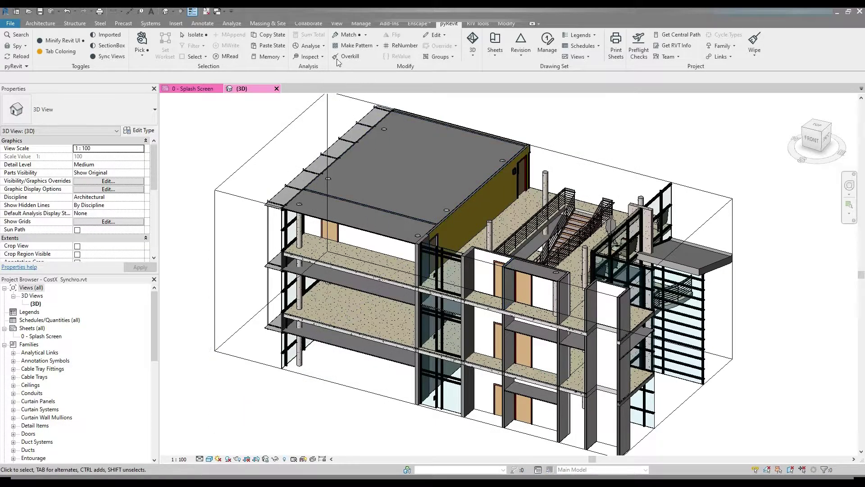
Repeat Purge Unused on the project until no items are left to purge
left_click(369, 25)
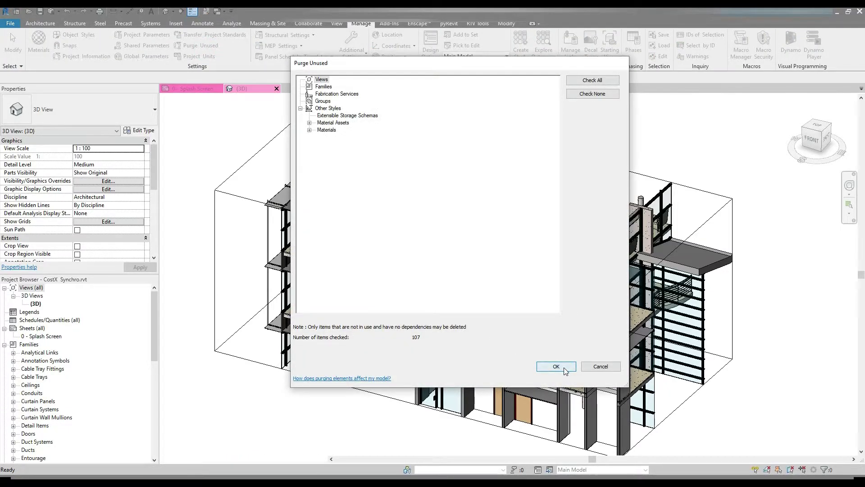
left_click(555, 363)
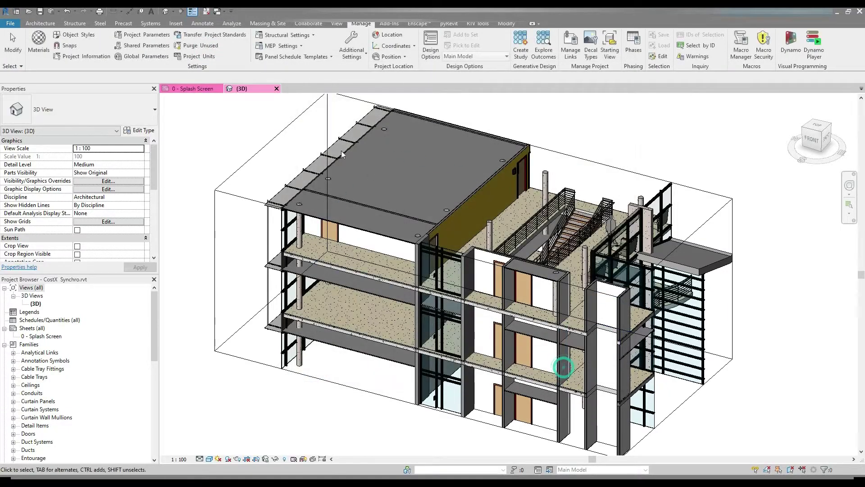
left_click(209, 46)
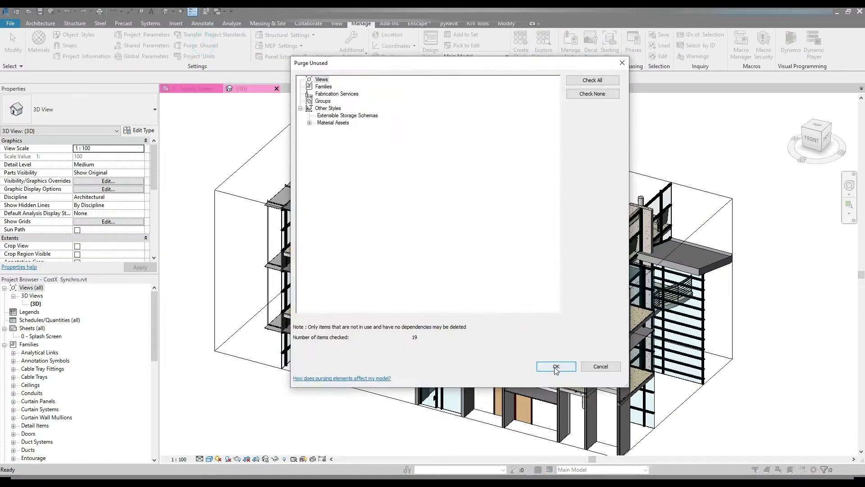
left_click(554, 365)
left_click(208, 50)
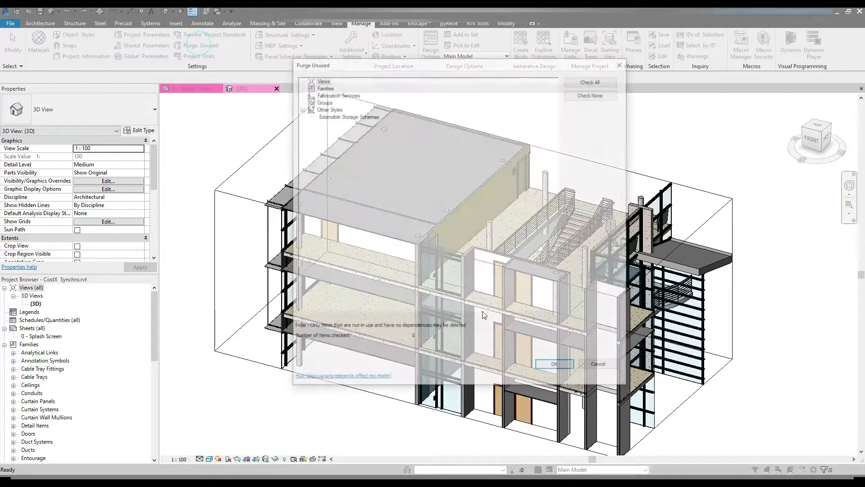
left_click(555, 365)
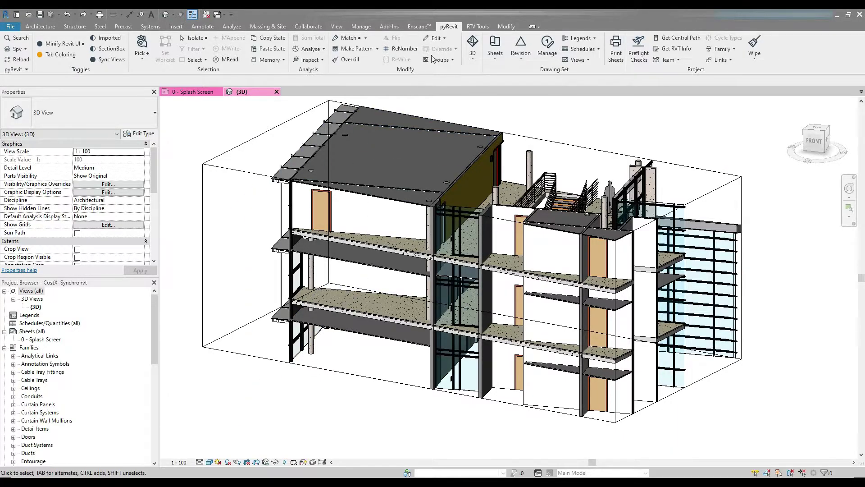
Align the 3D view's section box to the front wall face of the upper storey with Orient Section Box To Face
left_click(472, 60)
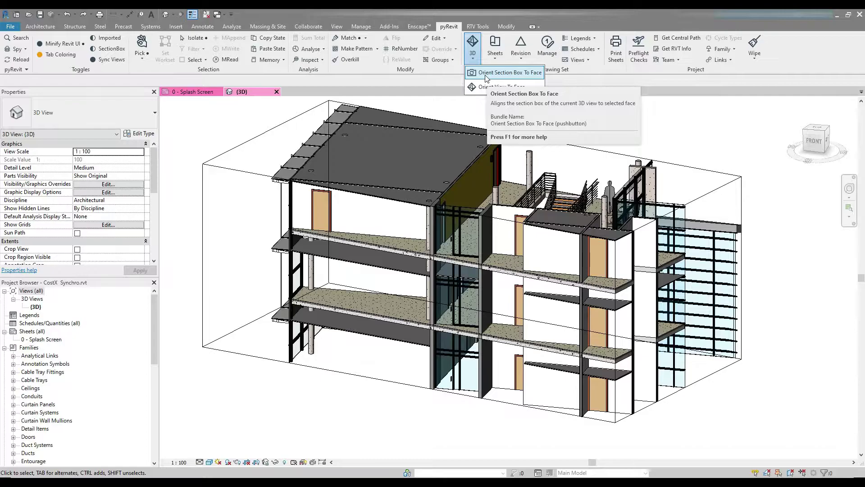
left_click(486, 74)
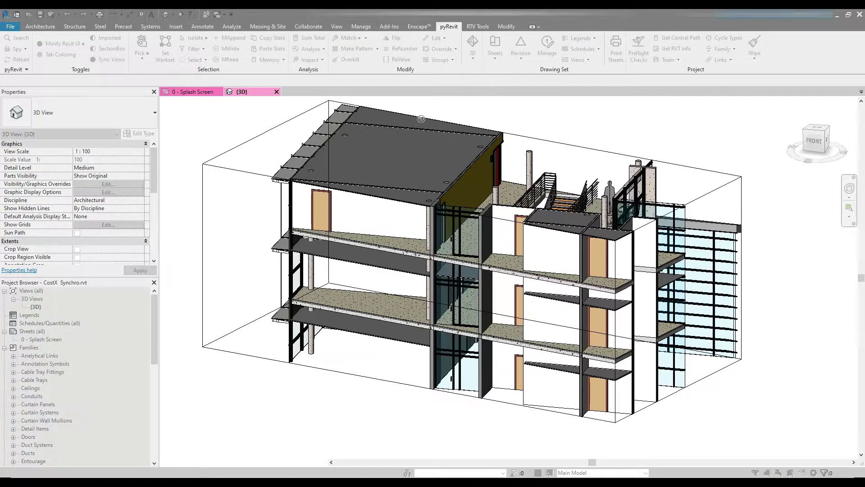
left_click(361, 216)
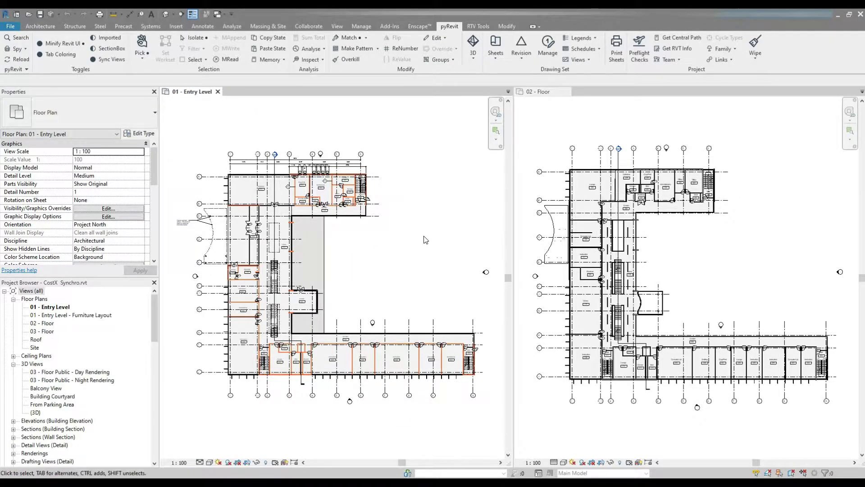
Copy the Visibility Graphics state of the 01 - Entry Level floor plan to memory
left_click(356, 241)
left_click(271, 39)
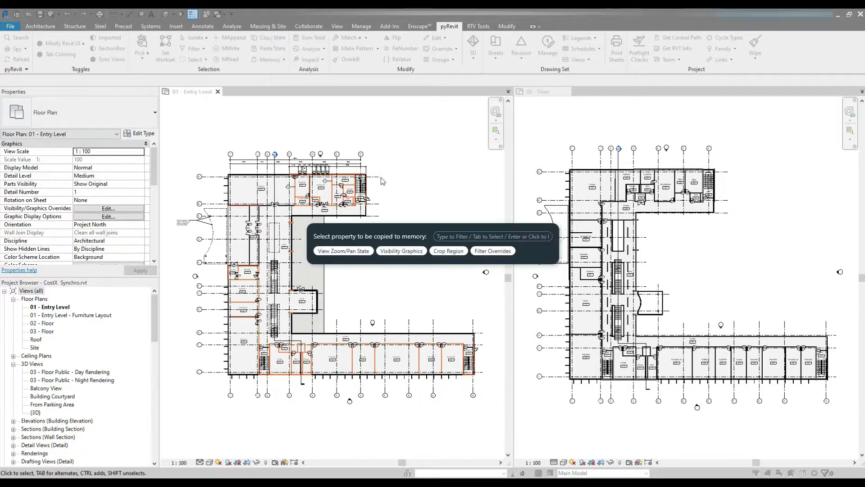
left_click(395, 249)
left_click(395, 251)
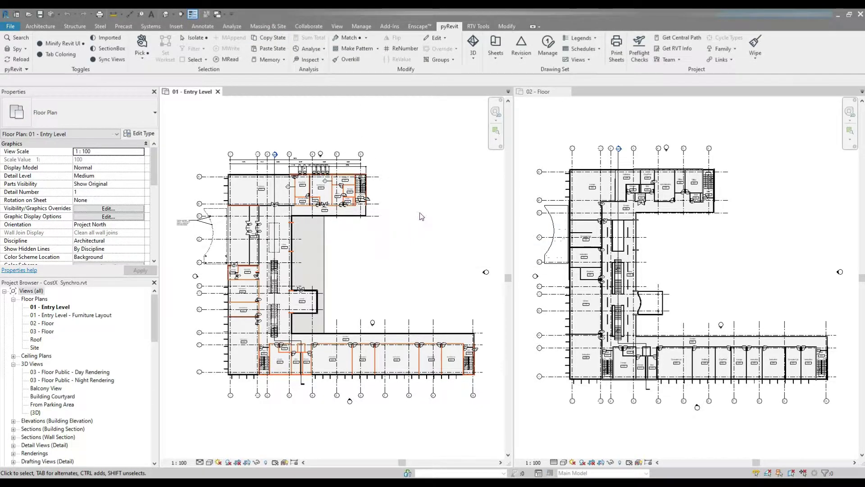
Paste the copied view state onto the 02 - Floor plan and close that plan
left_click(696, 236)
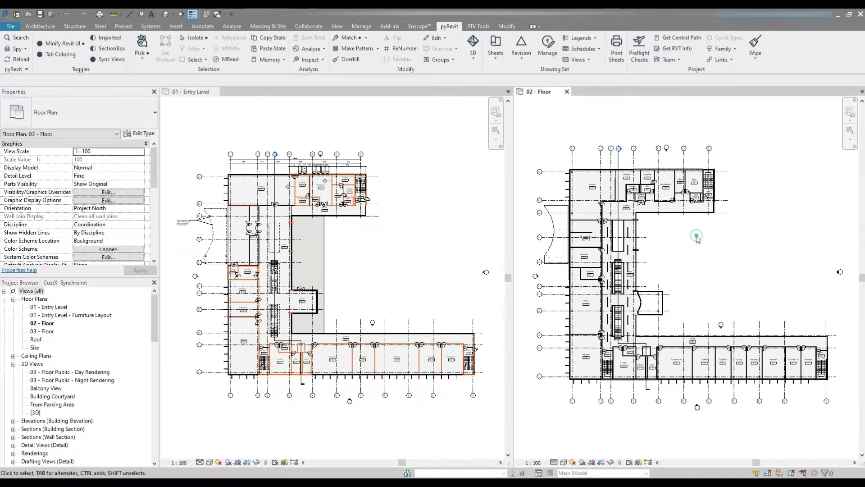
left_click(271, 49)
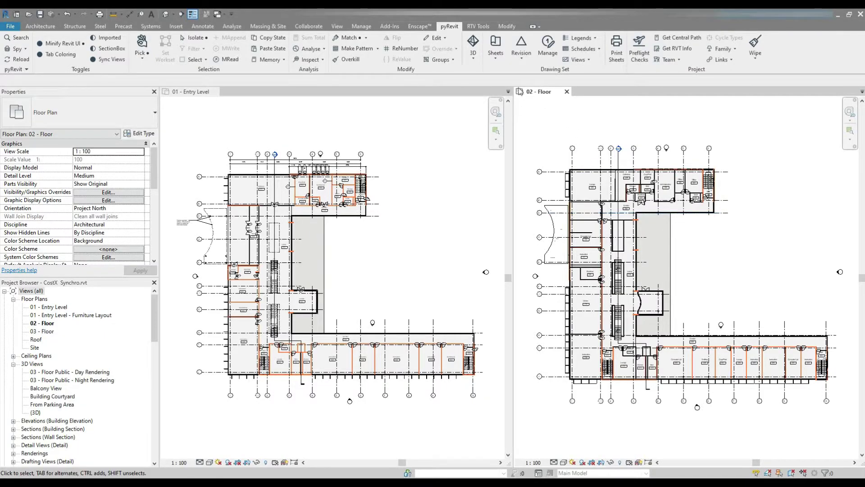
key("ctrl+F4")
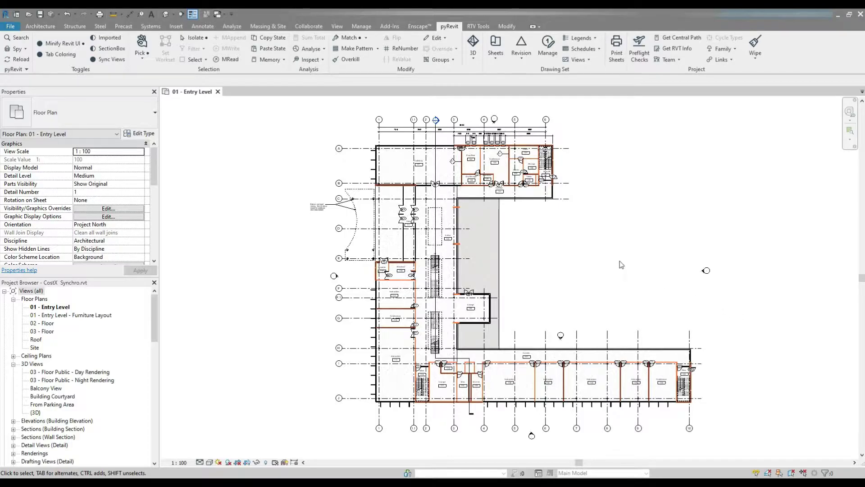
Select the whole 01 - Entry Level plan, filter the selection to Grids only, and clear it again
left_click_drag(286, 106, 516, 380)
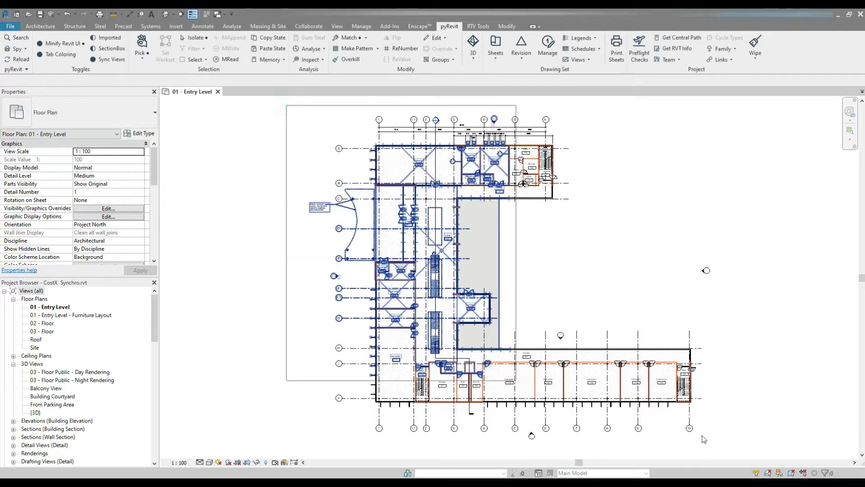
left_click_drag(699, 435, 737, 449)
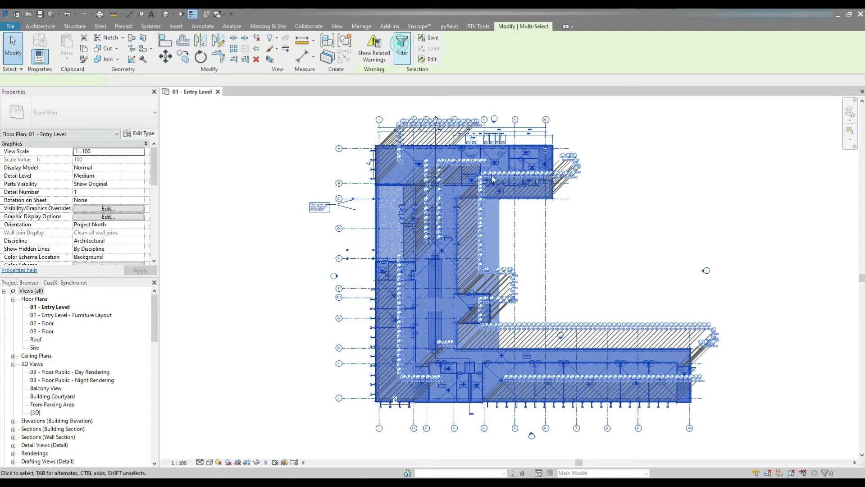
left_click(492, 203)
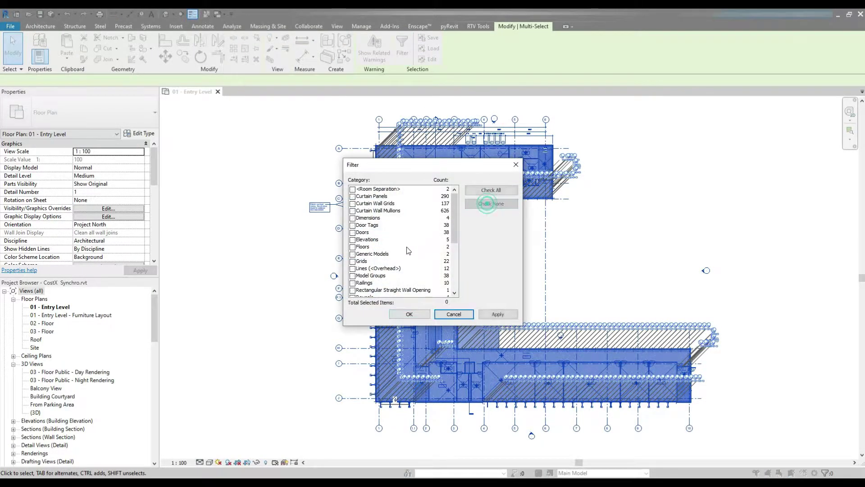
left_click(352, 261)
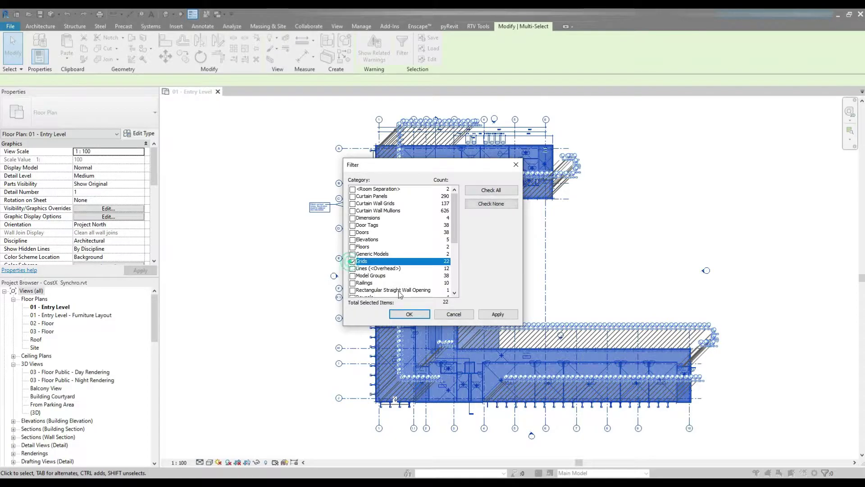
left_click(410, 314)
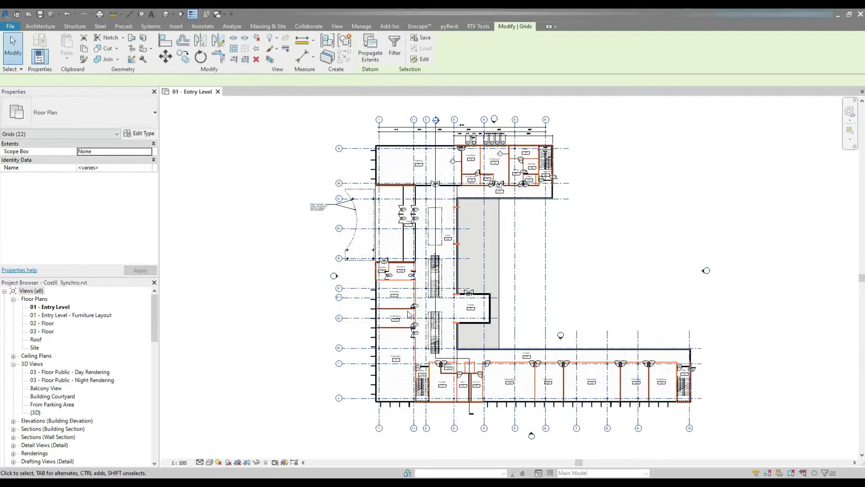
left_click(279, 268)
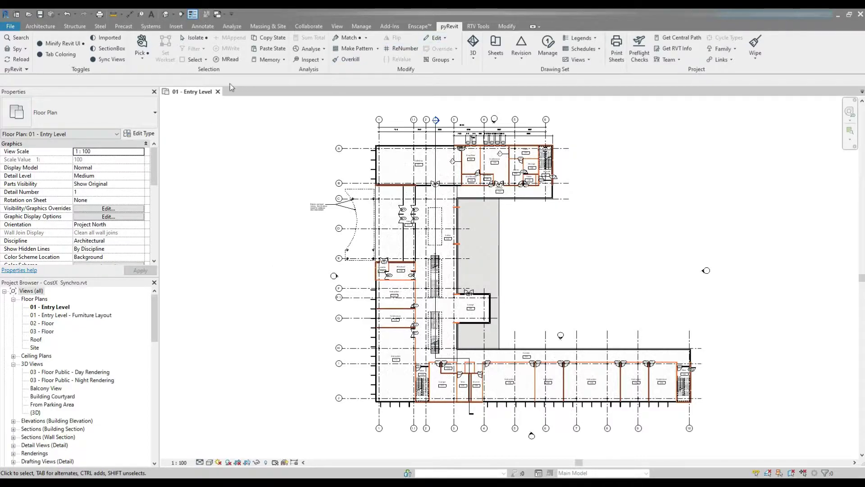
Start the Pick tool in the 01 - Entry Level plan and restrict picking to Walls
left_click(141, 65)
left_click(171, 77)
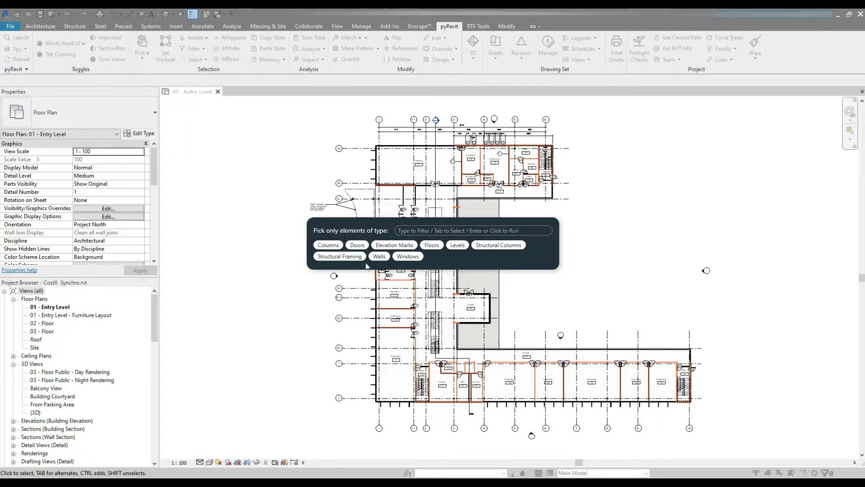
key("Tab")
key("Tab")
key("Tab")
key("Tab")
key("Tab")
key("Tab")
key("Tab")
key("Tab")
left_click(379, 257)
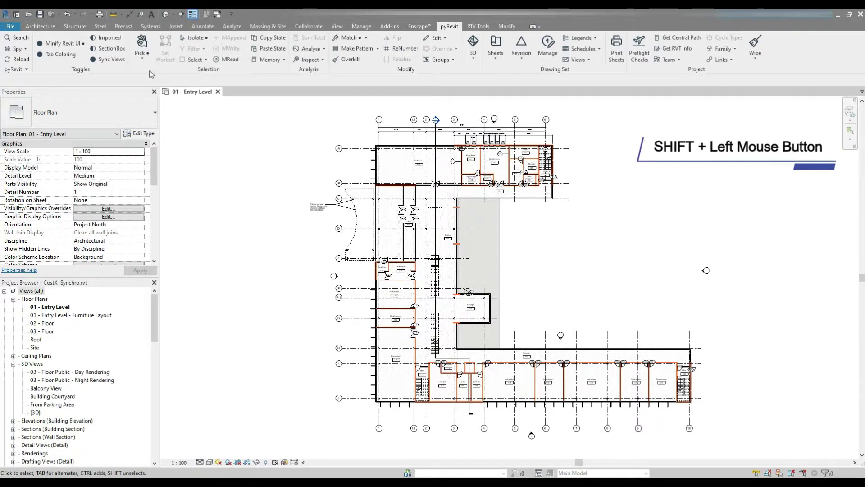
Add Grids to the Pick tool's favorite categories, filtering the category list by "gr"
left_click(141, 42)
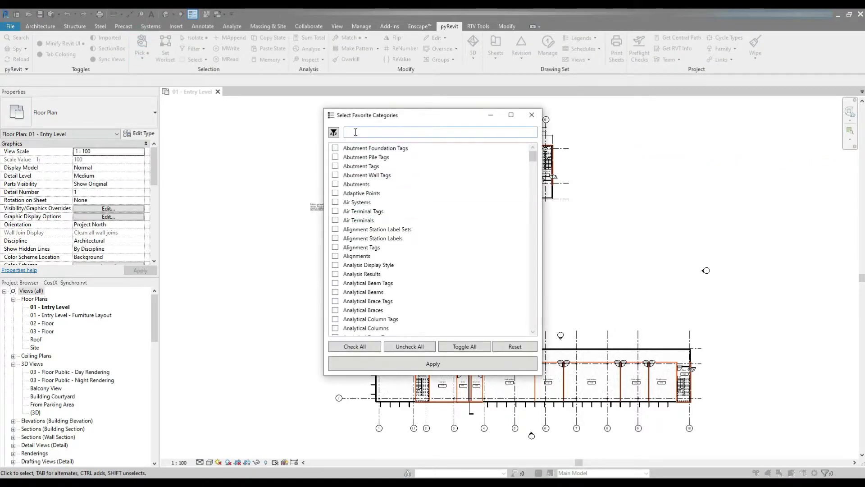
left_click(367, 219)
left_click(377, 130)
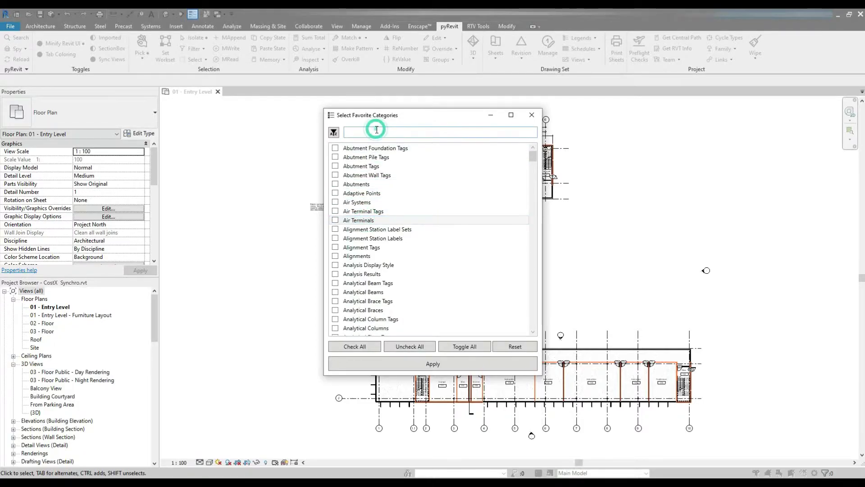
type("g")
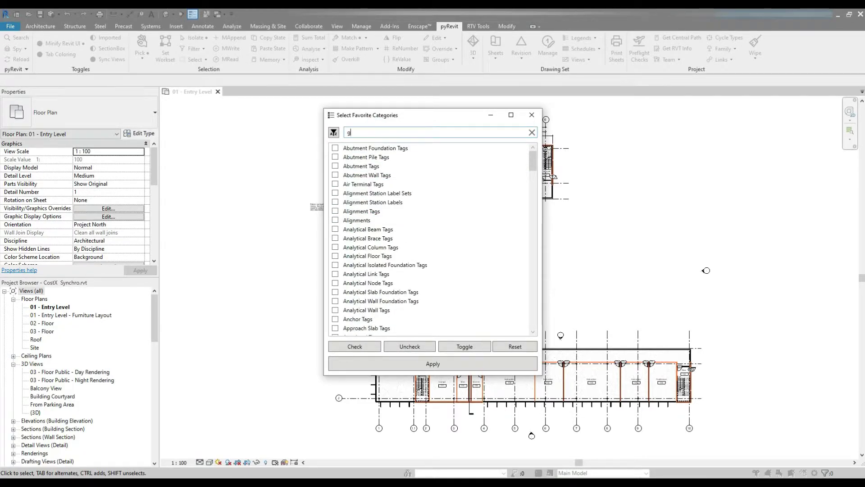
type("r")
left_click(335, 176)
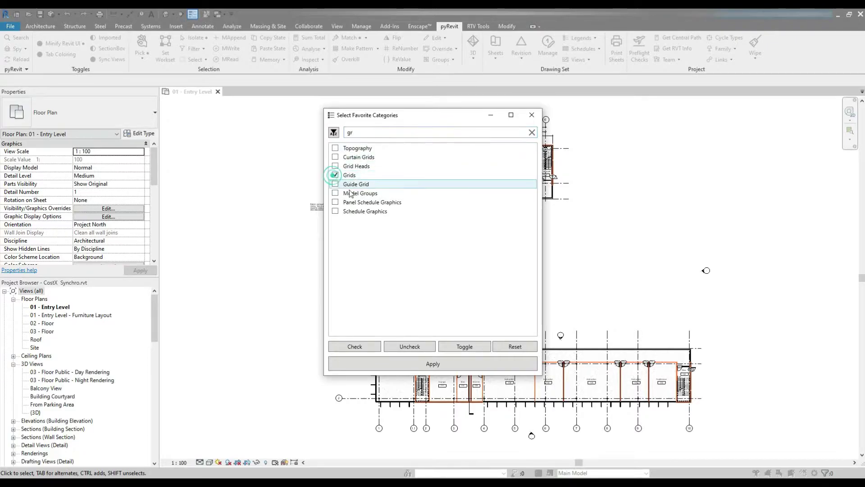
left_click(439, 364)
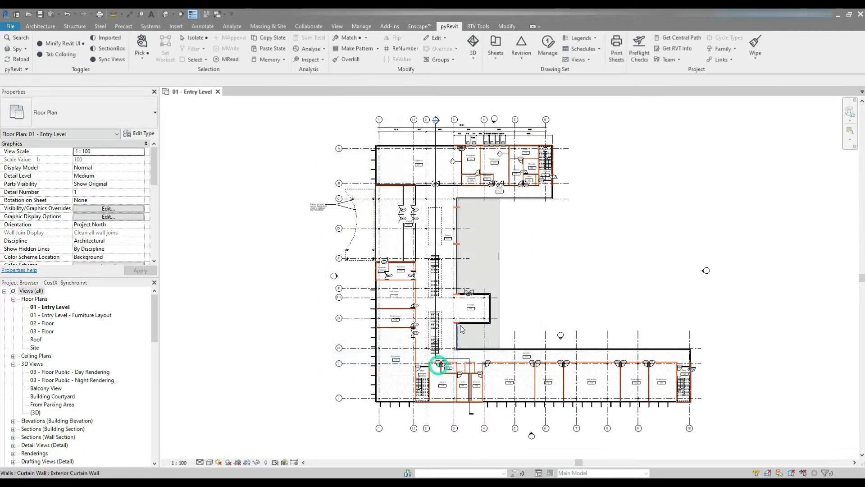
Pick only Grids across the whole 01 - Entry Level plan, and clear the selection
left_click(145, 58)
left_click(158, 74)
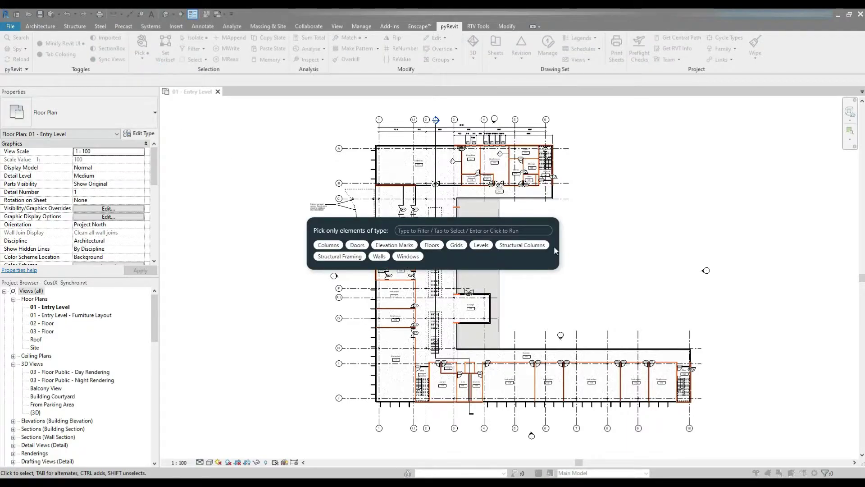
left_click(458, 248)
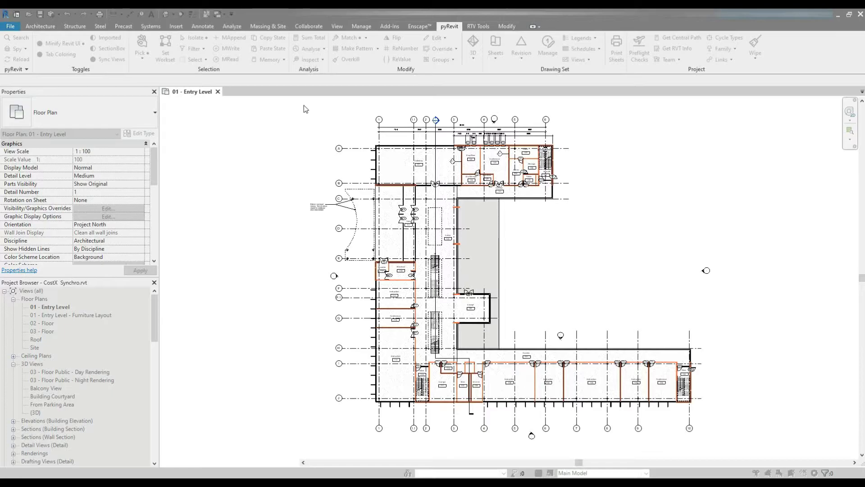
left_click_drag(296, 104, 747, 450)
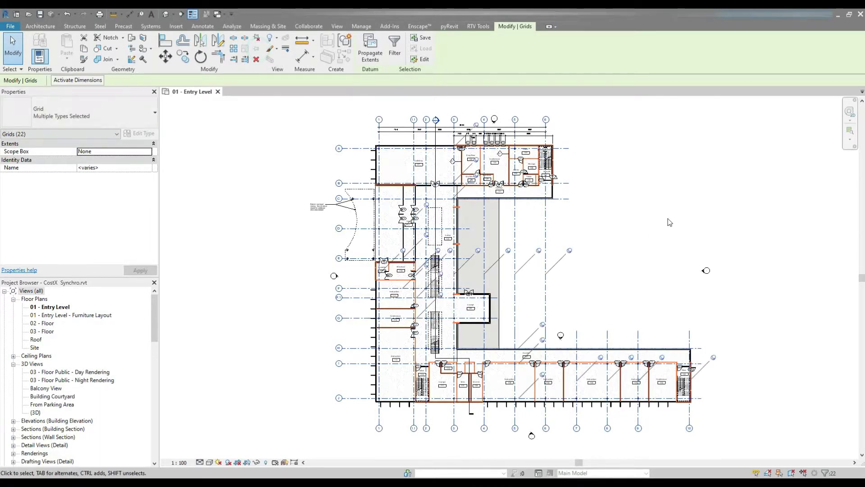
key("Escape")
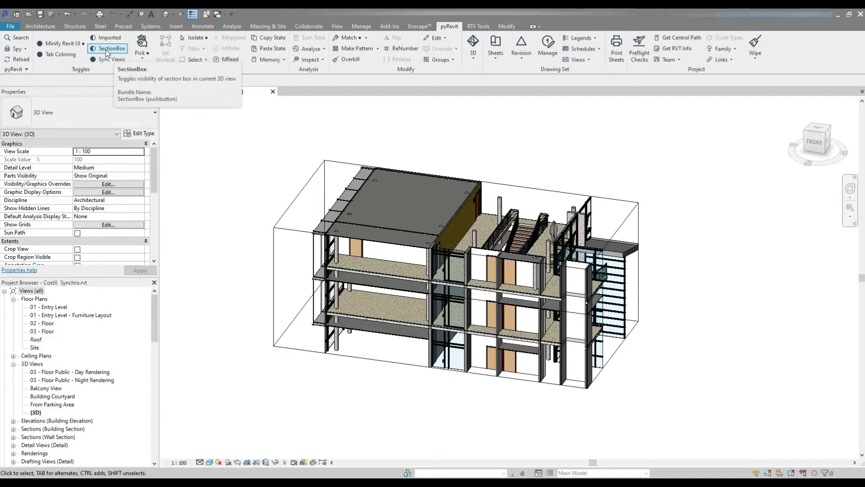
Toggle the section box's visibility off and back on in the {3D} view
left_click(107, 49)
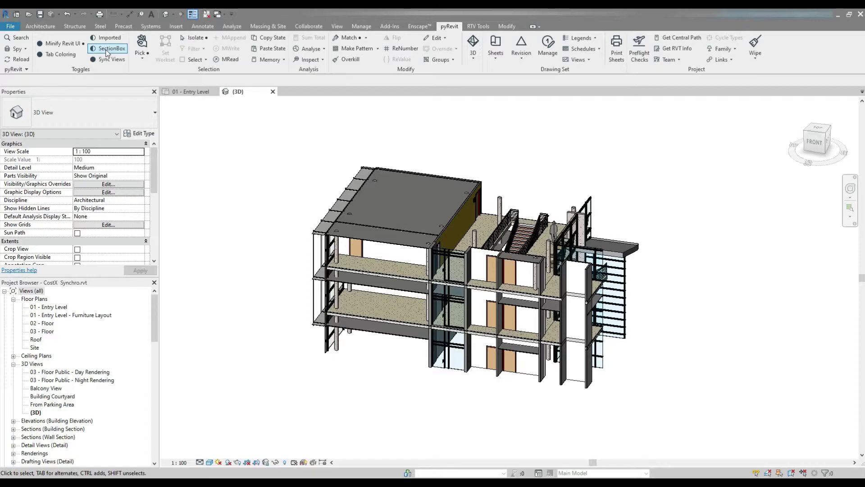
left_click(106, 51)
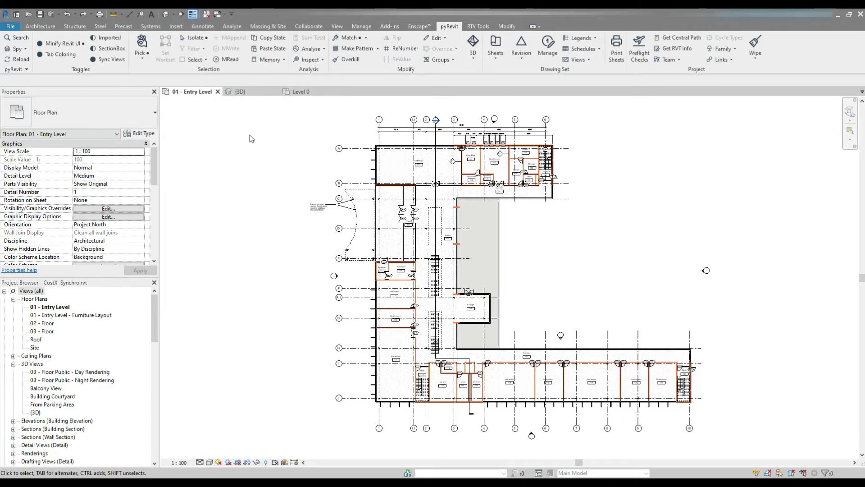
Turn on Tab Coloring for the open views and enable Colorize Open Documents in the UI / UX section of the pyRevit settings
left_click(56, 55)
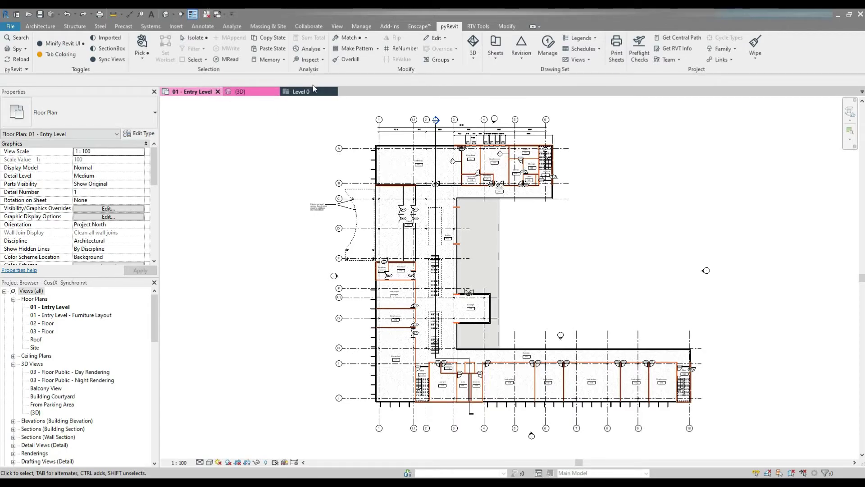
left_click(26, 70)
left_click(182, 94)
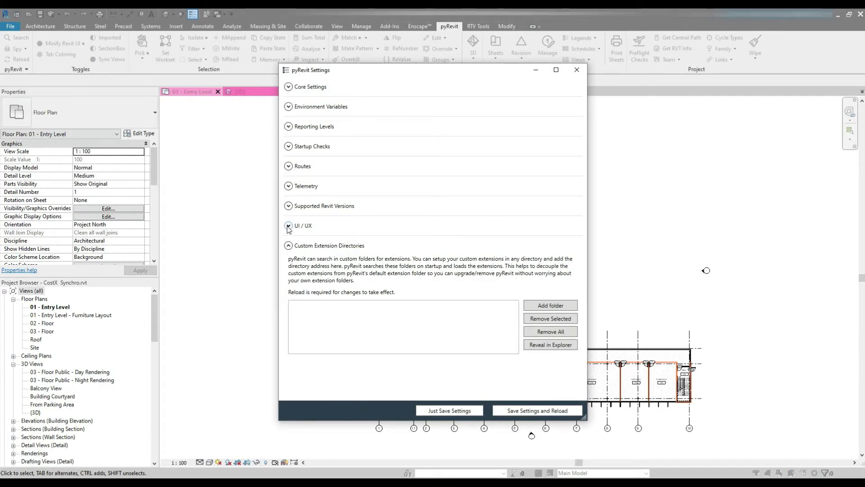
left_click(288, 226)
scroll(315, 224, "down", 4)
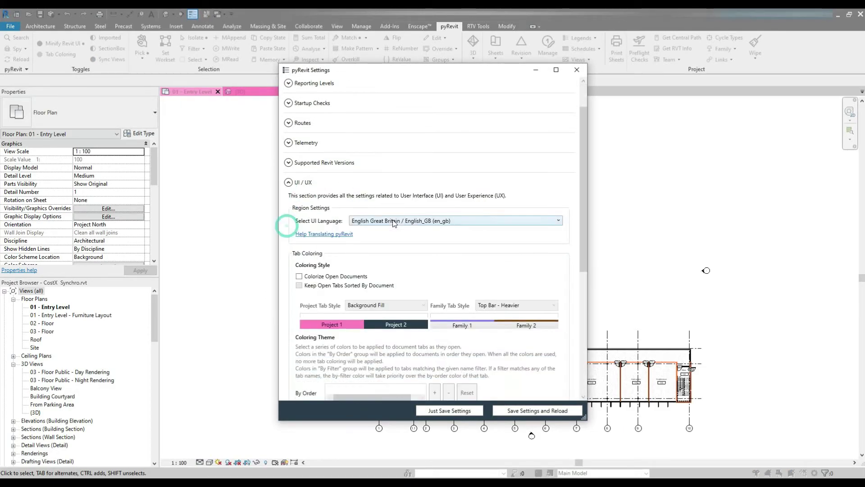
left_click(299, 233)
scroll(301, 234, "down", 2)
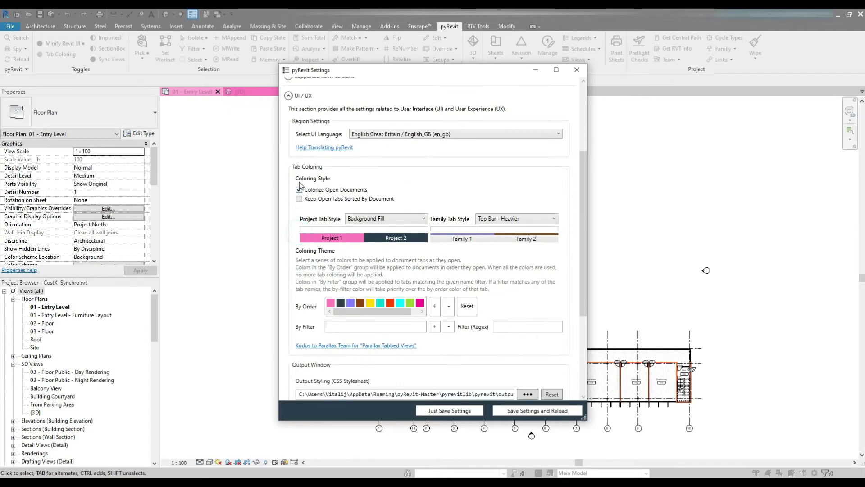
scroll(349, 188, "down", 1)
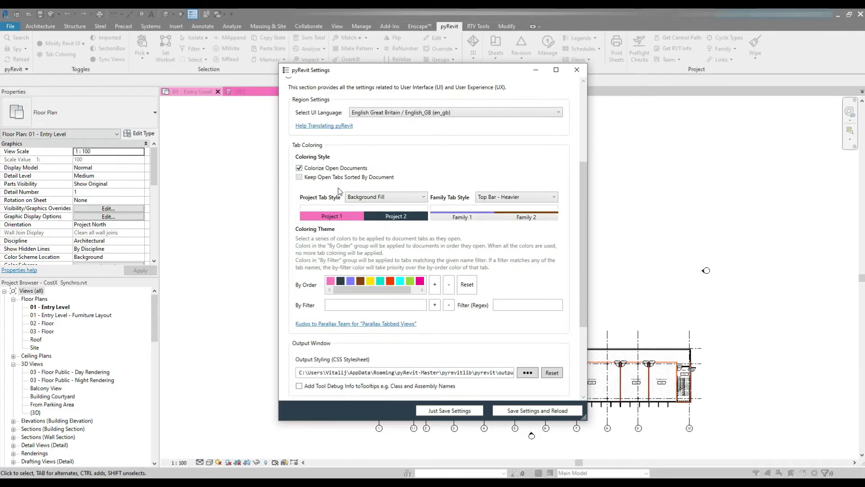
scroll(332, 188, "down", 1)
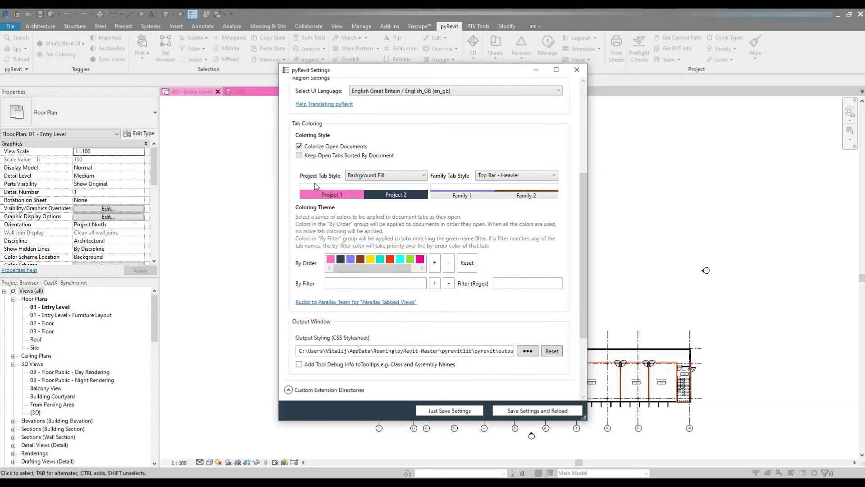
Examine the Project Tab Style and Family Tab Style choices and the remaining tab coloring settings
left_click(391, 178)
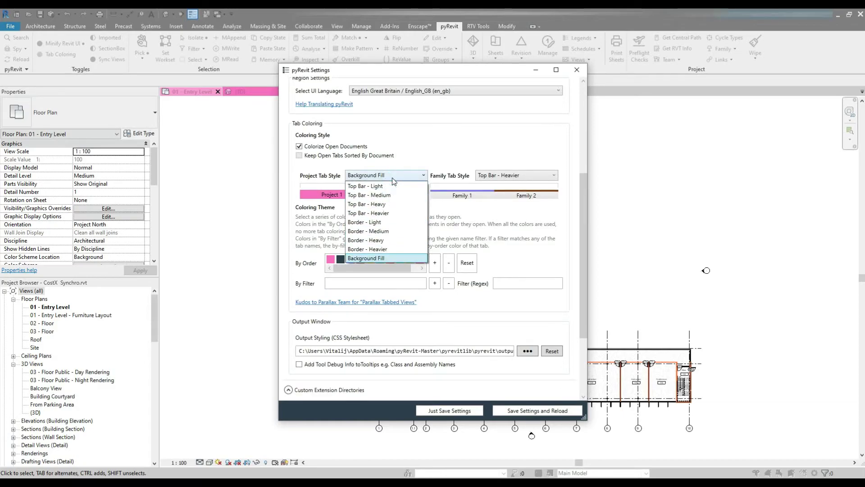
left_click(494, 177)
left_click(495, 176)
left_click(497, 172)
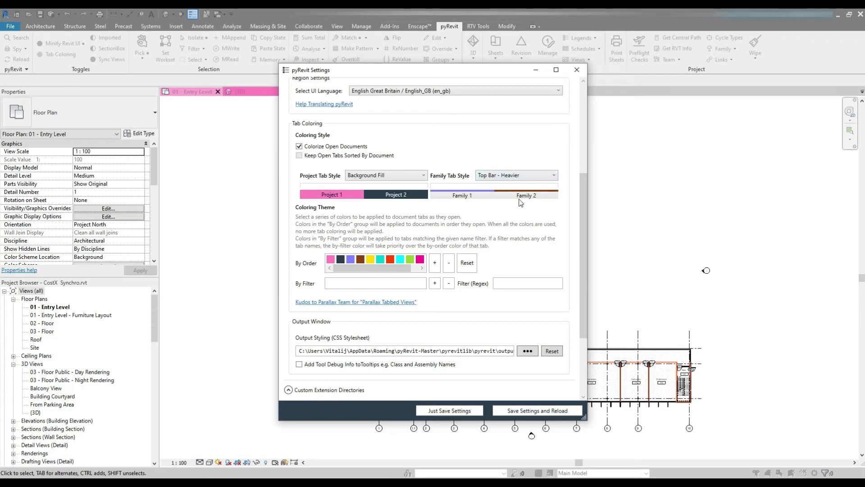
scroll(488, 301, "down", 1)
scroll(488, 301, "down", 1)
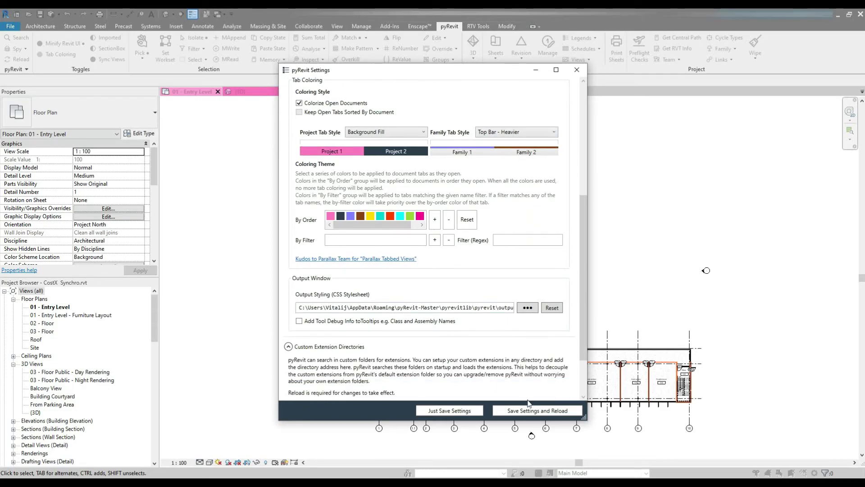
left_click(557, 410)
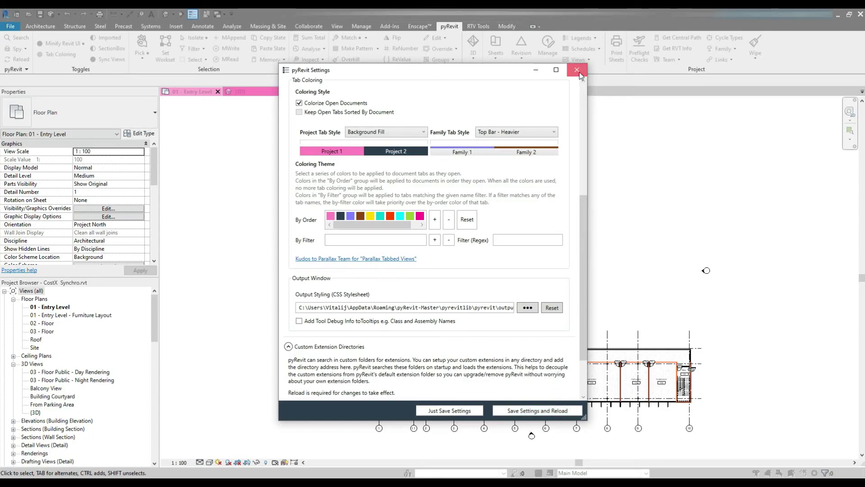